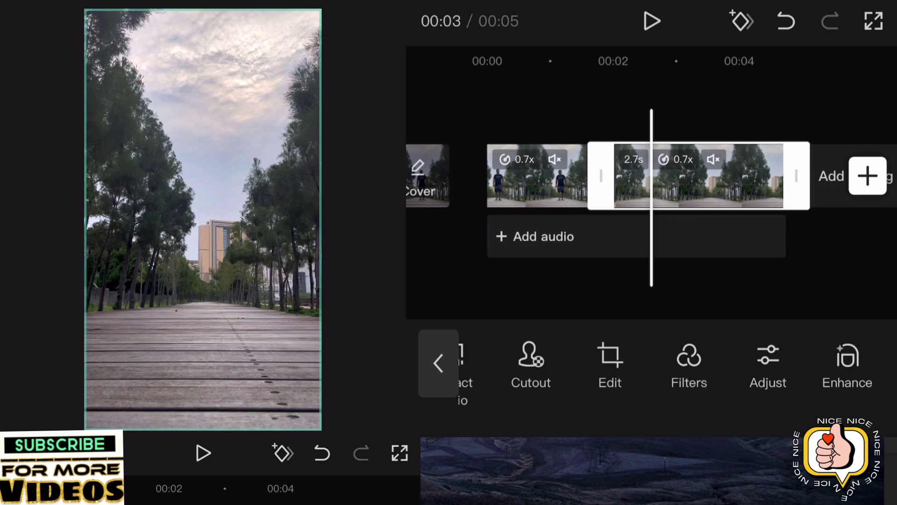
pyautogui.hscroll(3, 678, 365)
# Lower the second clip's Brightness and raise its Contrast in Adjust for a moody look.
pyautogui.click(625, 365)
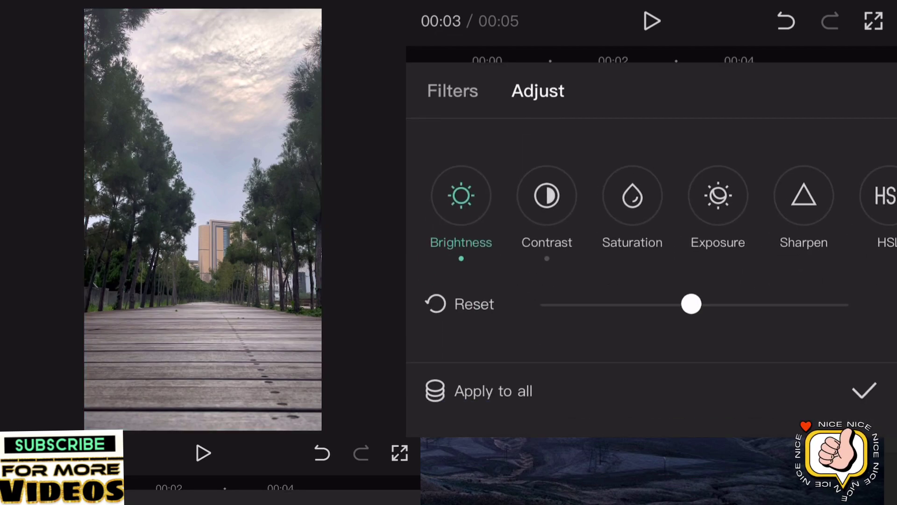
pyautogui.moveTo(679, 304); pyautogui.dragTo(635, 304)
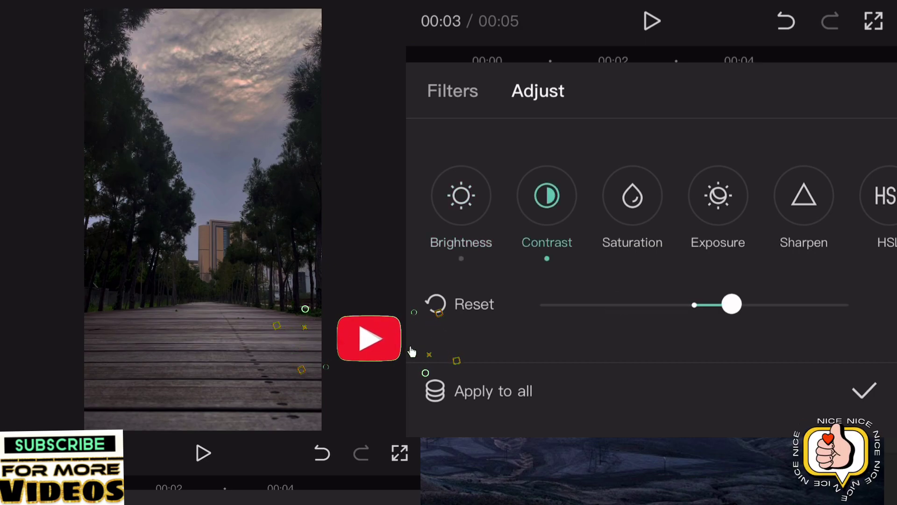
pyautogui.moveTo(731, 303)
pyautogui.mouseDown()
pyautogui.moveTo(702, 303)
pyautogui.moveTo(750, 304)
pyautogui.mouseUp()
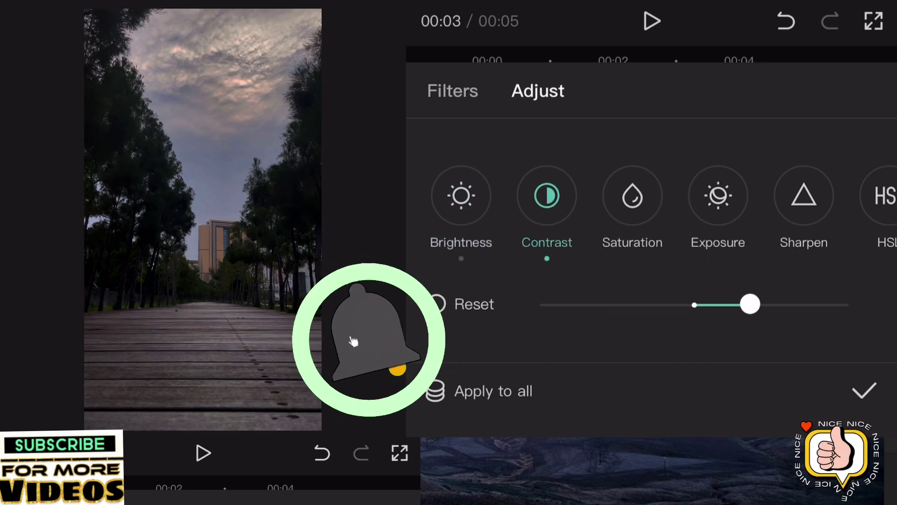
pyautogui.click(864, 391)
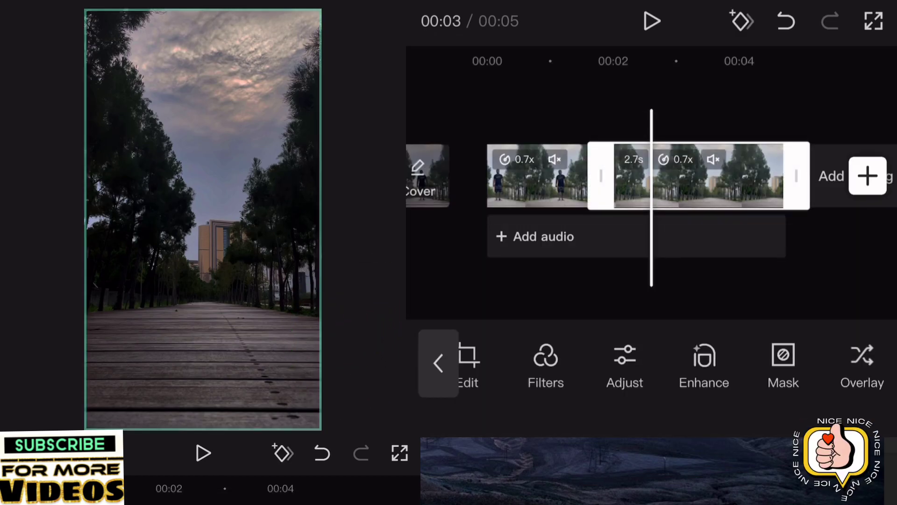
pyautogui.click(437, 362)
# Scrub and preview the jump, parking the playhead on the darker frame just after it.
pyautogui.moveTo(701, 176); pyautogui.dragTo(848, 175)
pyautogui.moveTo(700, 176); pyautogui.dragTo(659, 176)
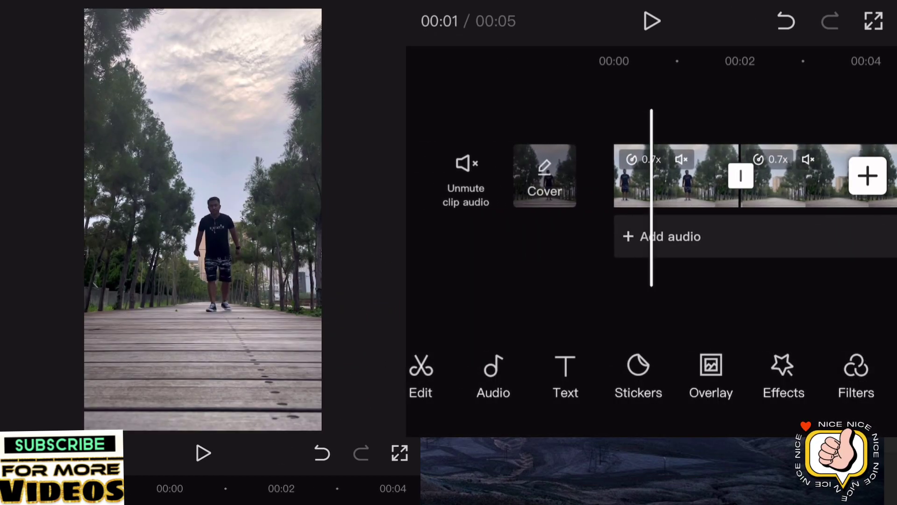
pyautogui.click(652, 21)
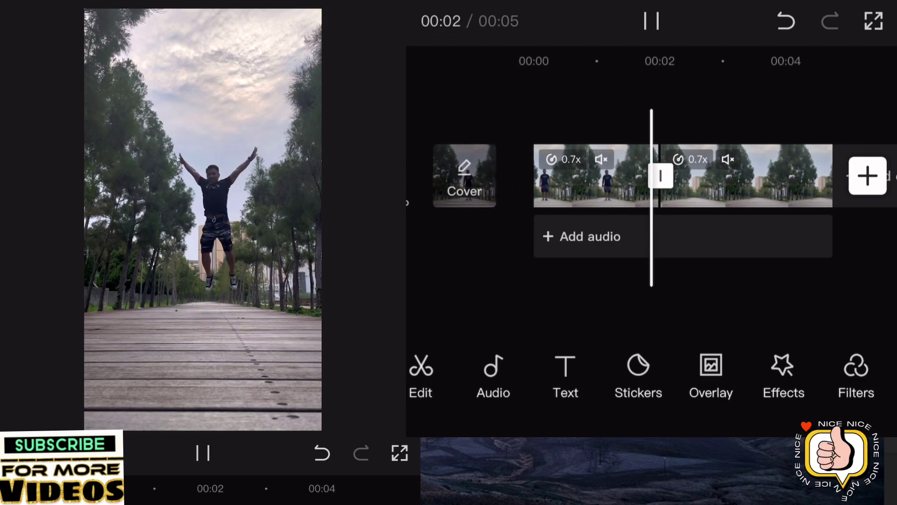
pyautogui.click(651, 21)
pyautogui.moveTo(701, 175); pyautogui.dragTo(690, 175)
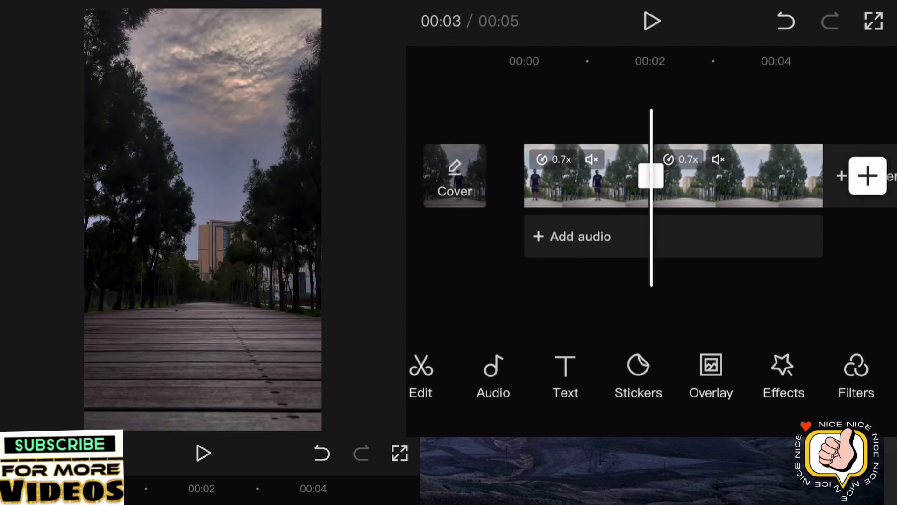
pyautogui.click(711, 372)
# Add the glowing golden fire-figure clip as an overlay on the footage.
pyautogui.click(678, 358)
pyautogui.click(498, 162)
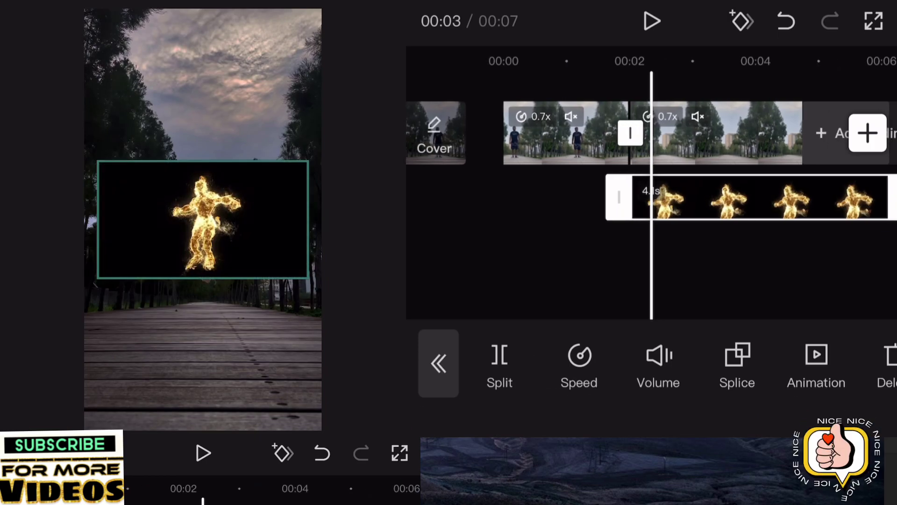
pyautogui.click(750, 200)
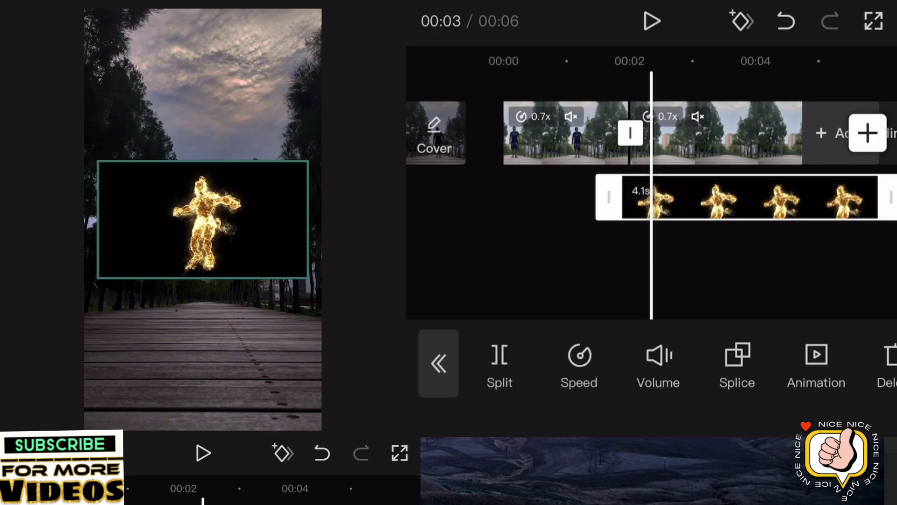
# Blend away the overlay's black background, then enlarge it and raise it over the boardwalk.
pyautogui.click(737, 363)
pyautogui.click(639, 222)
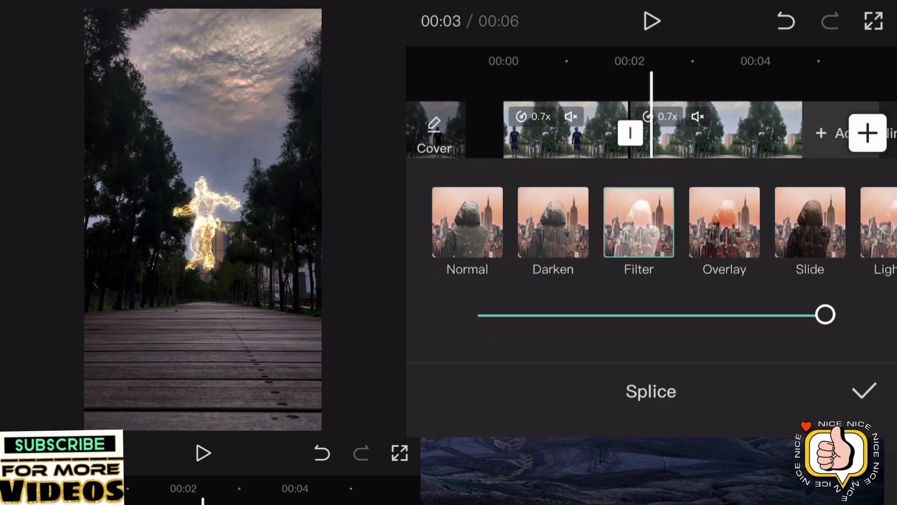
pyautogui.click(865, 392)
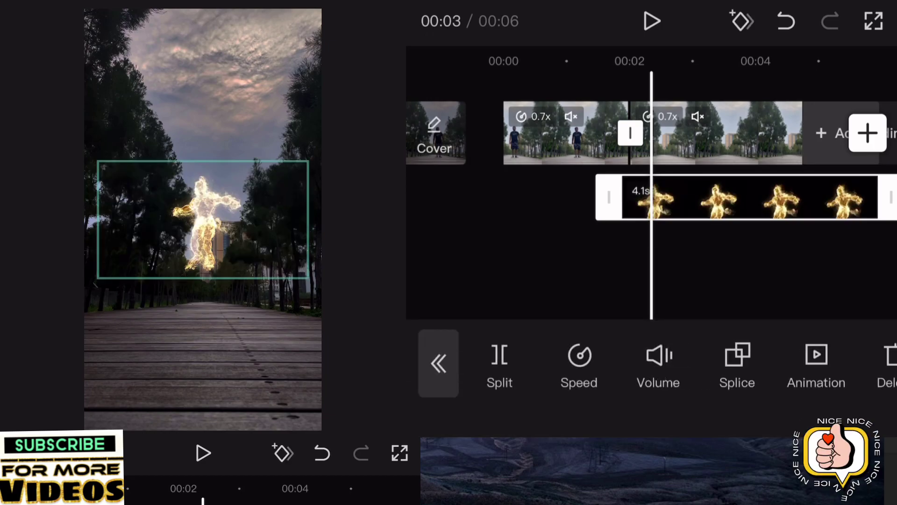
pyautogui.moveTo(281, 246); pyautogui.dragTo(393, 350)
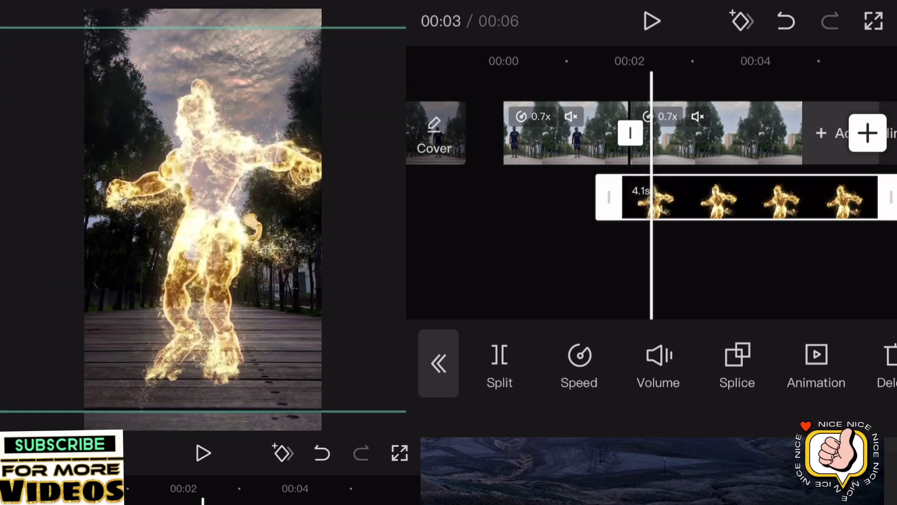
pyautogui.moveTo(204, 232); pyautogui.dragTo(203, 168)
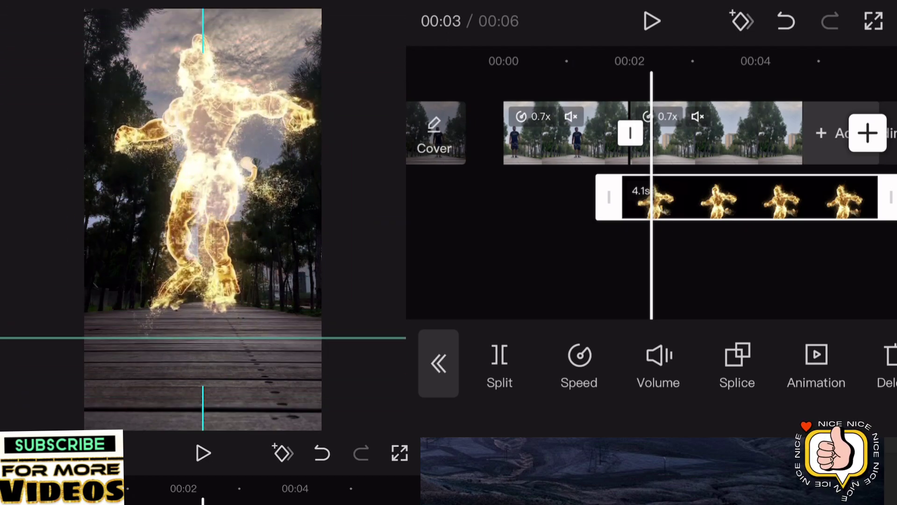
# Preview the edit and select the second boardwalk clip under the overlay.
pyautogui.press('Escape')
pyautogui.hscroll(-2, 652, 175)
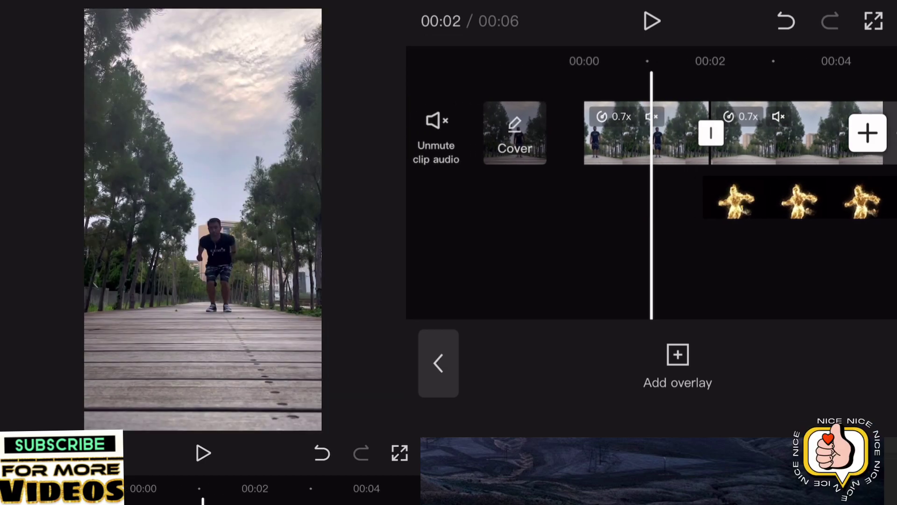
pyautogui.press('space')
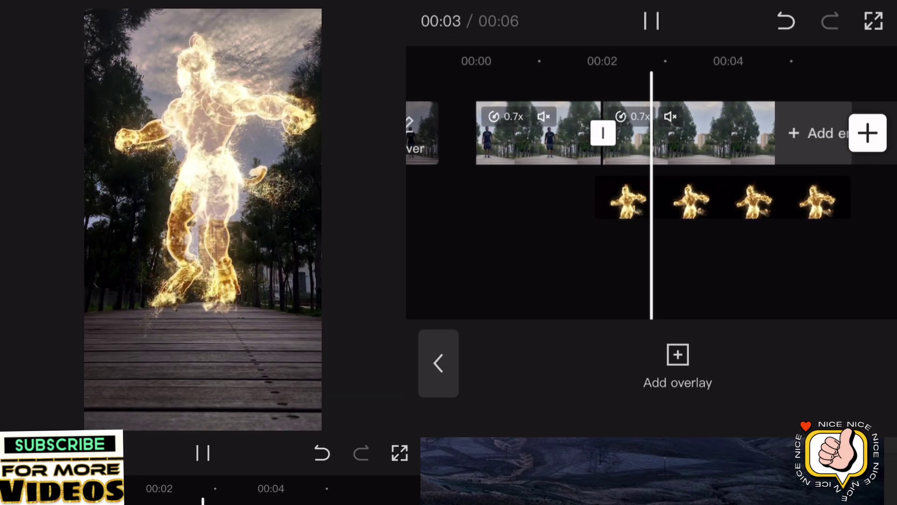
pyautogui.hscroll(1, 652, 175)
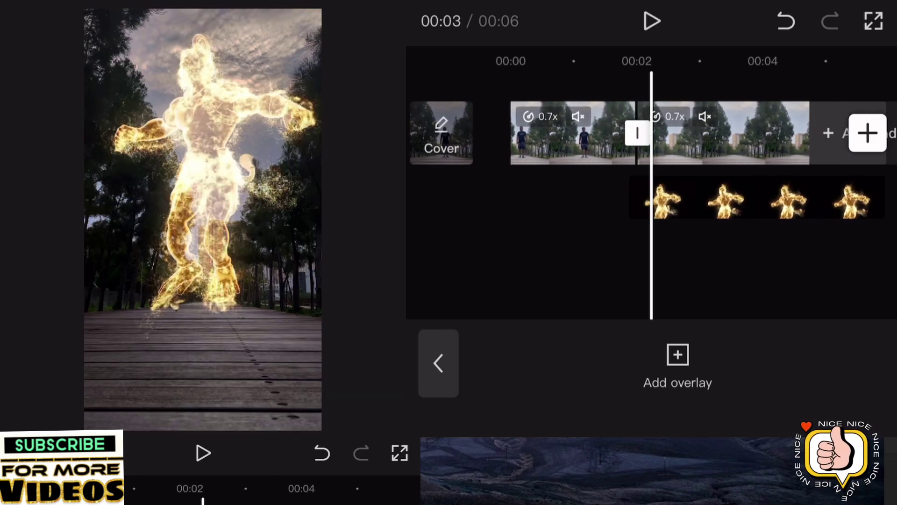
pyautogui.click(729, 200)
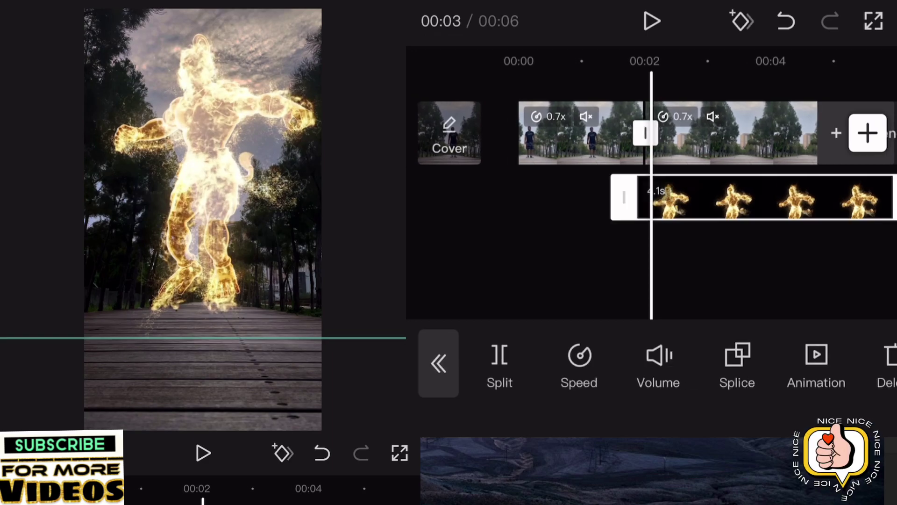
pyautogui.hscroll(1, 652, 175)
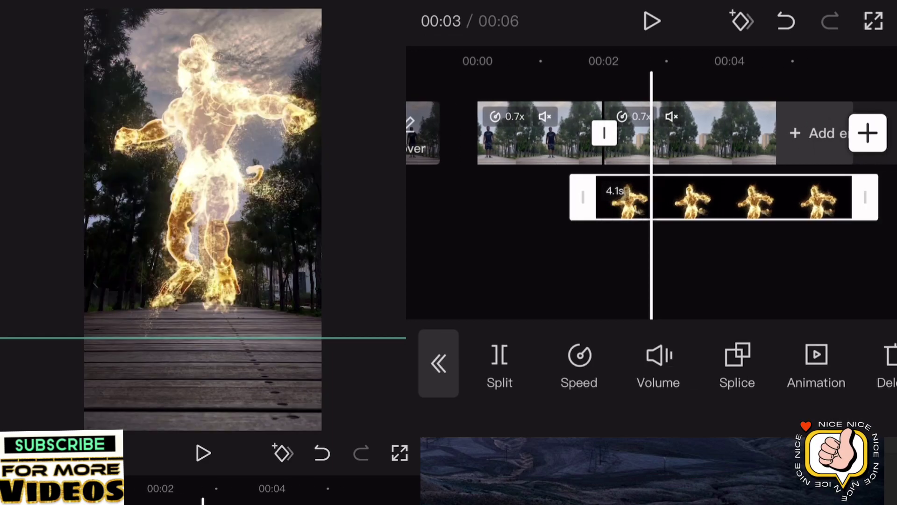
pyautogui.click(701, 134)
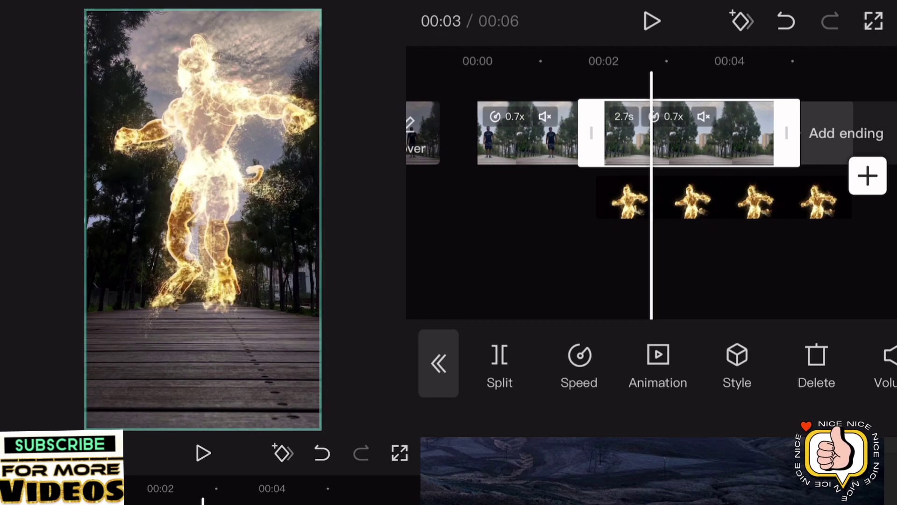
# Set the second boardwalk clip's speed to 0.5x and scrub to review it.
pyautogui.click(608, 365)
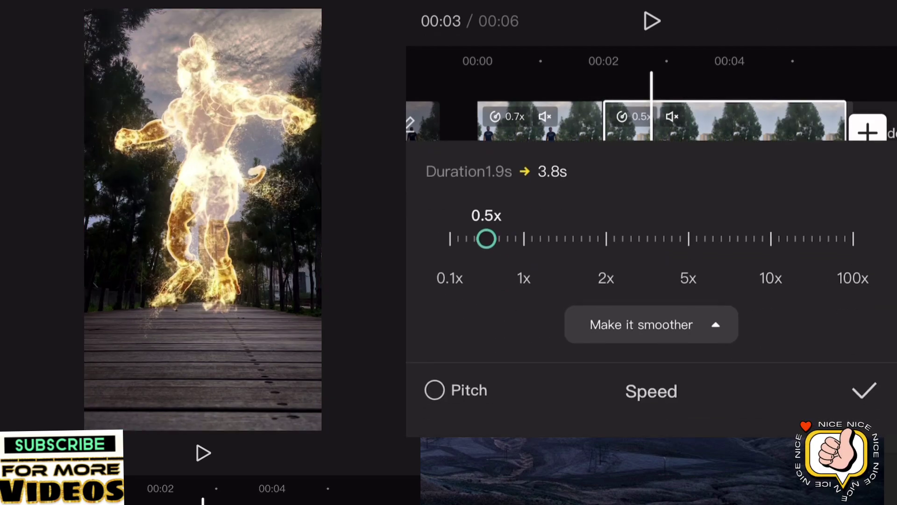
pyautogui.click(864, 390)
pyautogui.click(438, 363)
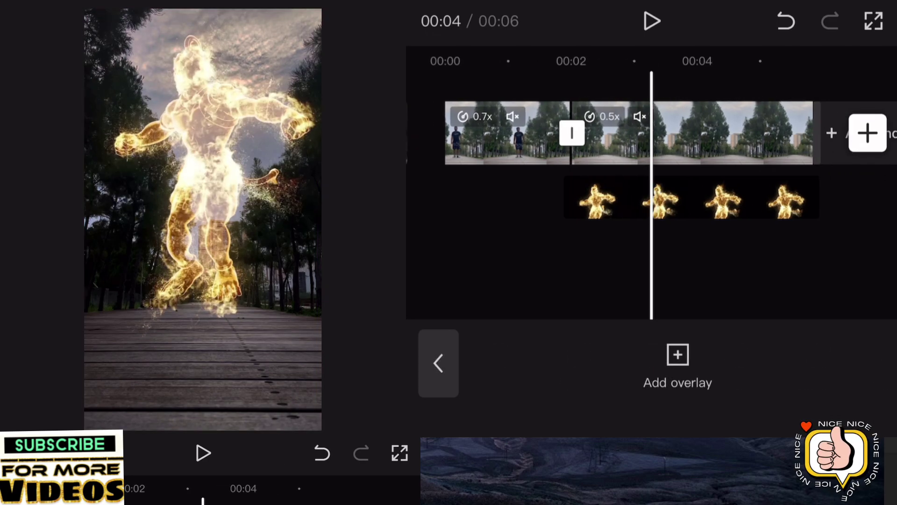
pyautogui.moveTo(631, 266); pyautogui.dragTo(668, 267)
# Move the glowing figure overlay higher in the preview frame.
pyautogui.click(729, 200)
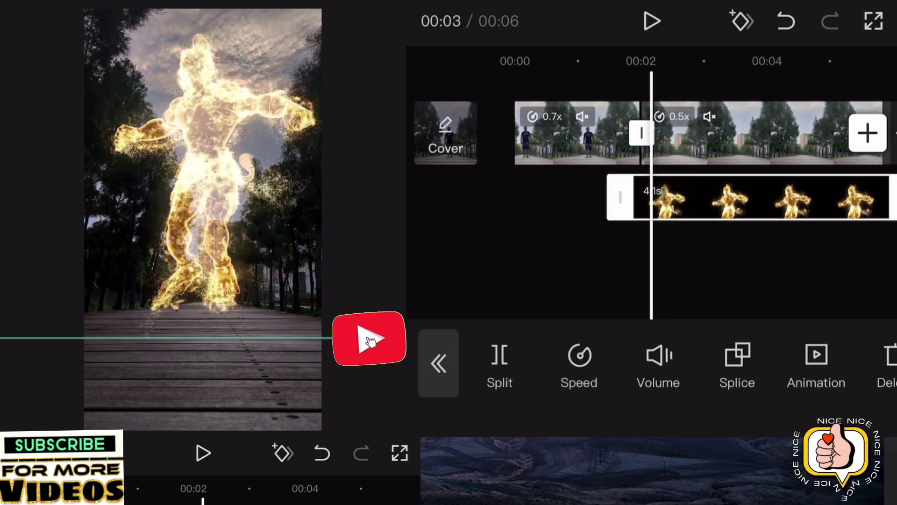
pyautogui.click(438, 362)
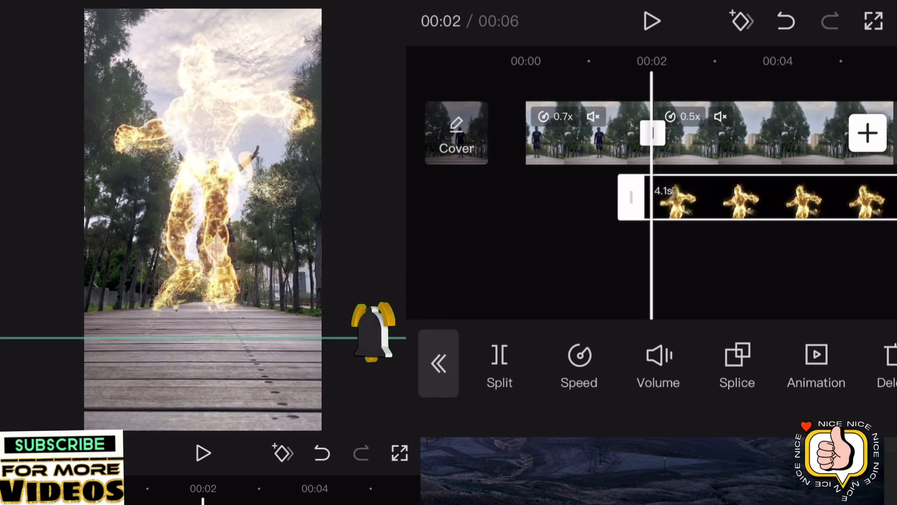
pyautogui.hscroll(-1, 652, 162)
pyautogui.hscroll(1, 652, 161)
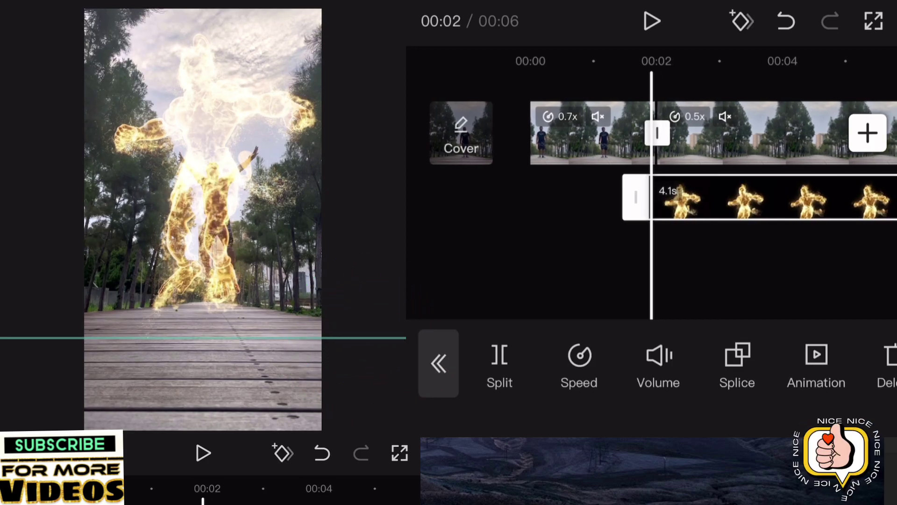
pyautogui.hscroll(5, 653, 161)
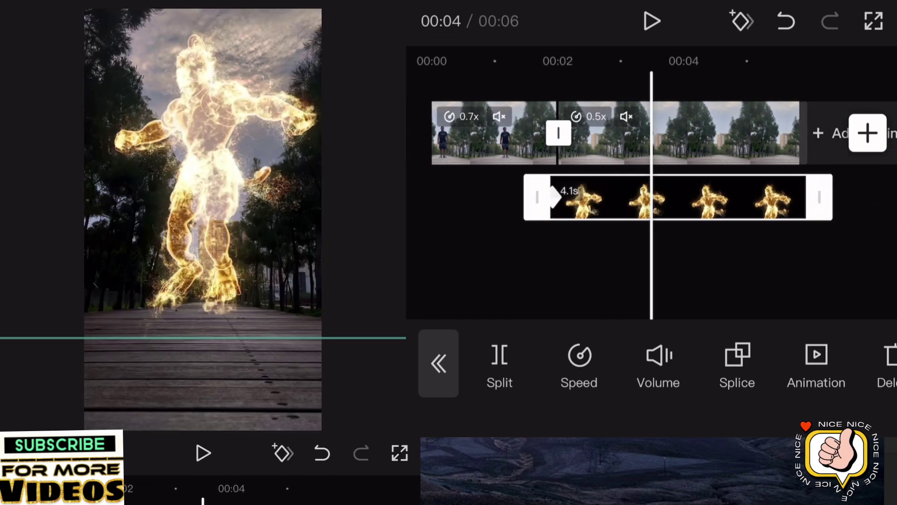
pyautogui.hscroll(3, 652, 161)
pyautogui.hscroll(3, 652, 162)
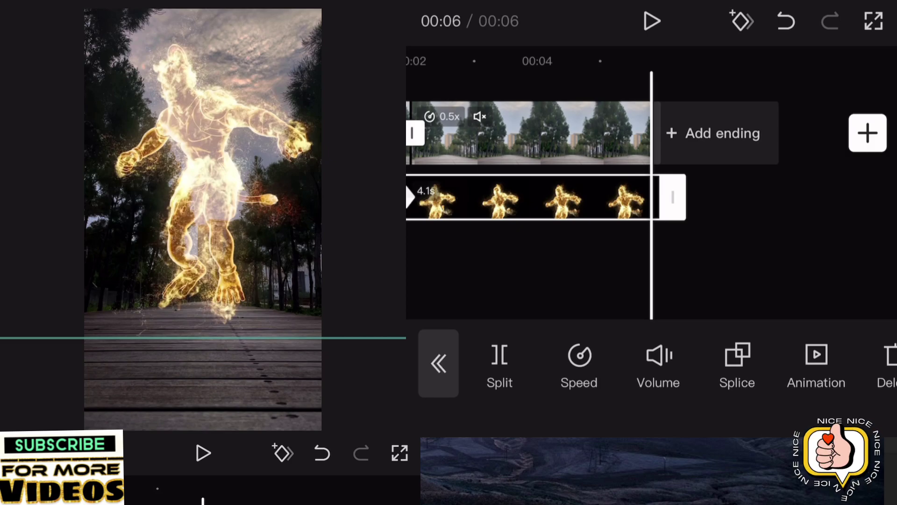
pyautogui.moveTo(203, 211); pyautogui.dragTo(212, 181)
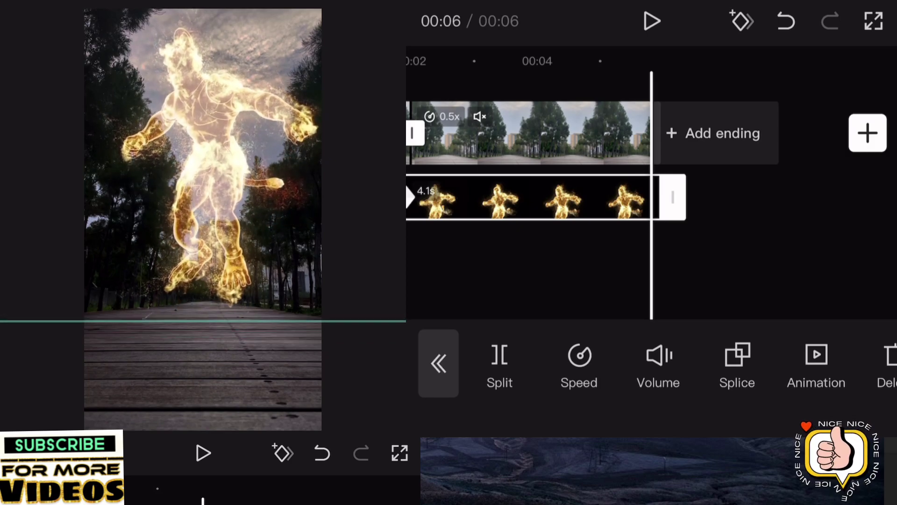
# Return to the jump at two seconds and play back the transformation.
pyautogui.moveTo(490, 267); pyautogui.dragTo(757, 267)
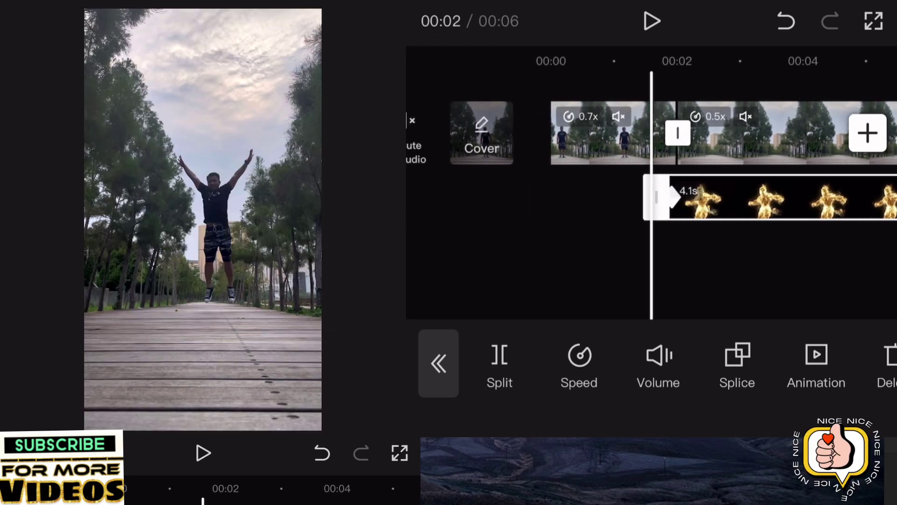
pyautogui.click(526, 266)
pyautogui.click(652, 21)
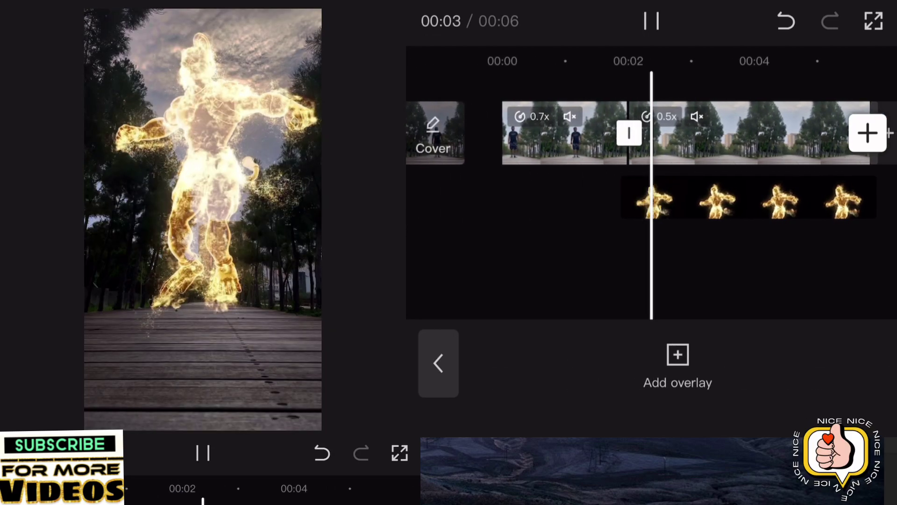
pyautogui.click(652, 22)
# Give the overlay a Zoom 2 entrance animation lasting about 0.4 seconds.
pyautogui.click(736, 200)
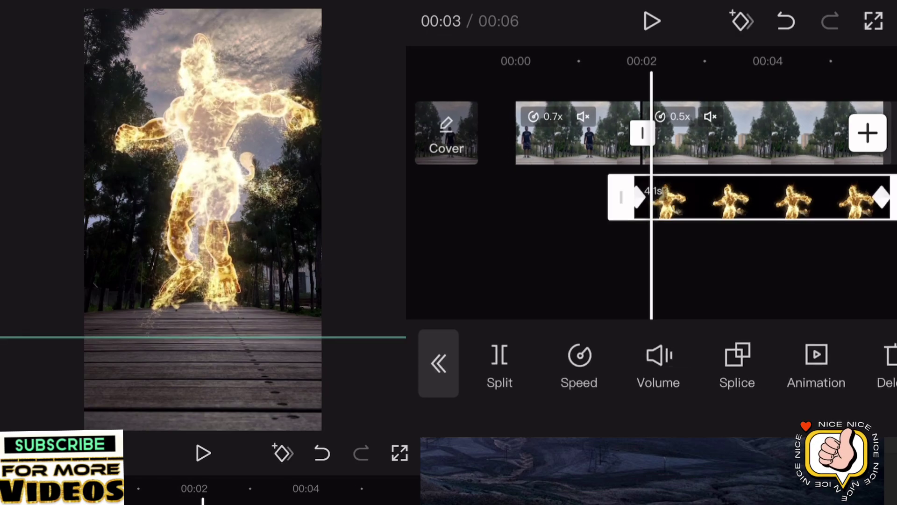
pyautogui.moveTo(490, 266); pyautogui.dragTo(503, 267)
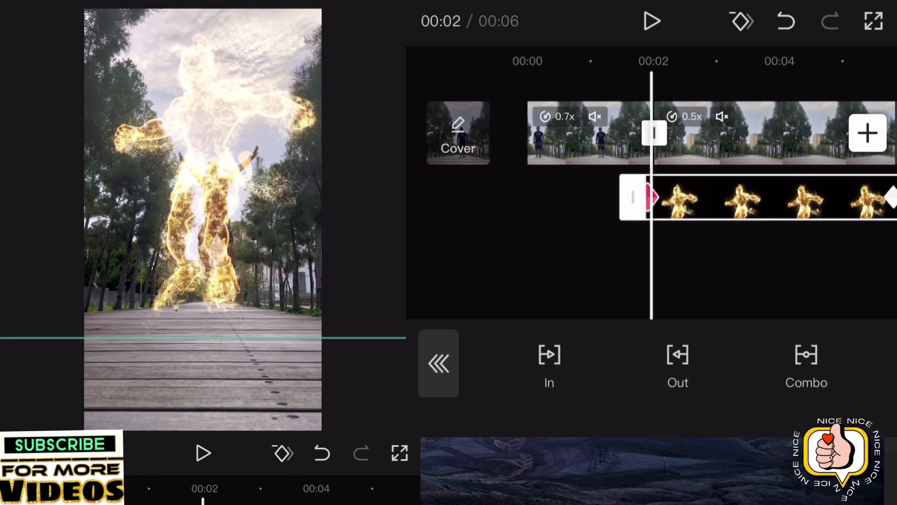
pyautogui.click(548, 363)
pyautogui.moveTo(806, 215); pyautogui.dragTo(315, 215)
pyautogui.click(840, 216)
pyautogui.moveTo(532, 324)
pyautogui.mouseDown()
pyautogui.moveTo(612, 325)
pyautogui.moveTo(523, 325)
pyautogui.mouseUp()
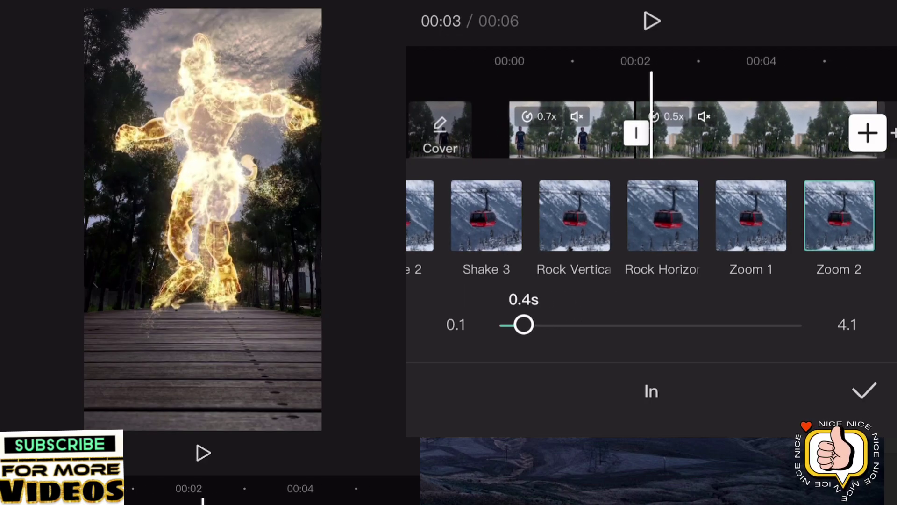
pyautogui.click(864, 391)
# Play back from two seconds and scrub between the crouch and the glowing figure moment.
pyautogui.click(437, 363)
pyautogui.moveTo(616, 267); pyautogui.dragTo(686, 267)
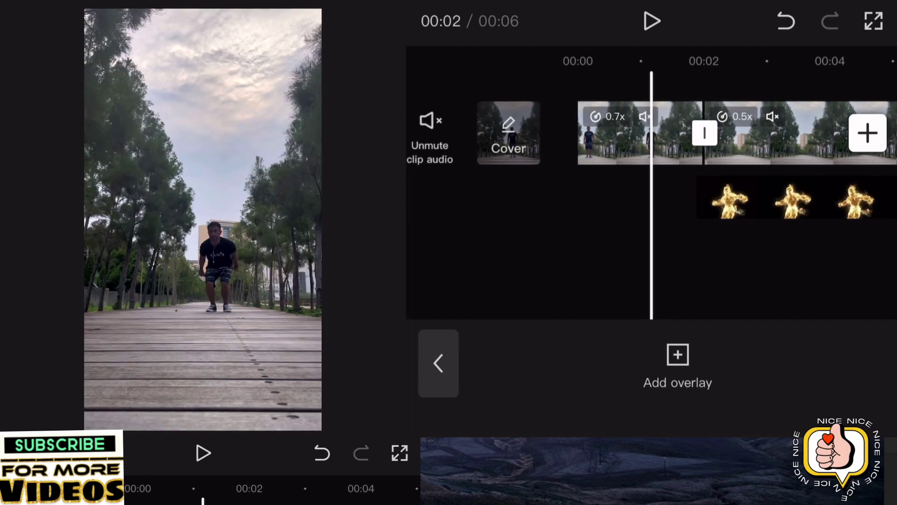
pyautogui.click(652, 21)
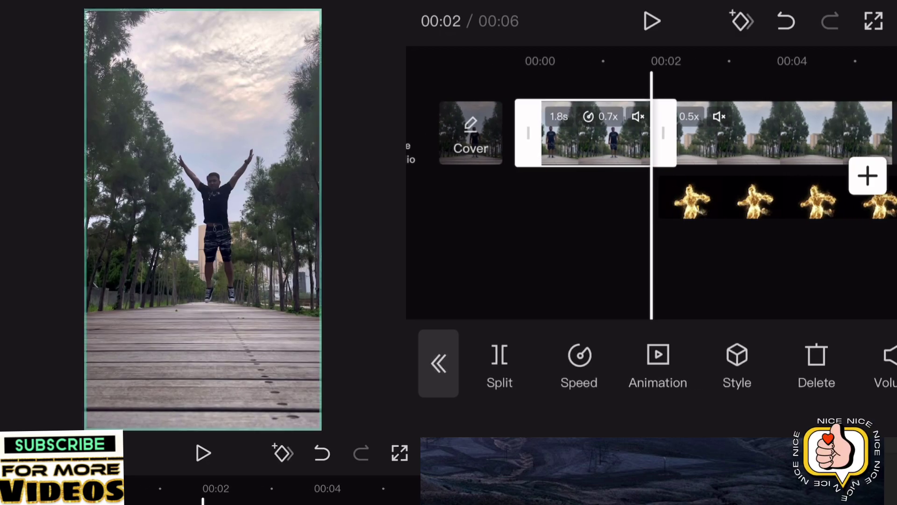
pyautogui.moveTo(617, 267); pyautogui.dragTo(652, 267)
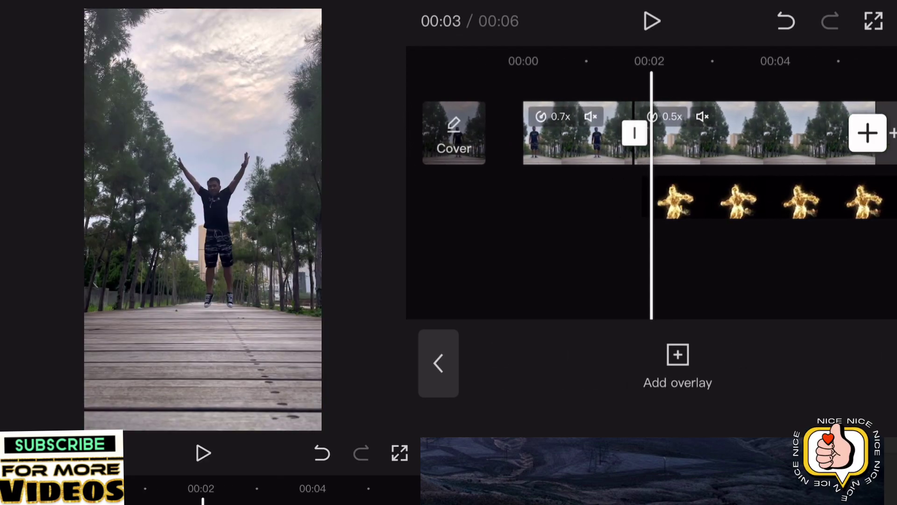
pyautogui.moveTo(652, 267); pyautogui.dragTo(634, 266)
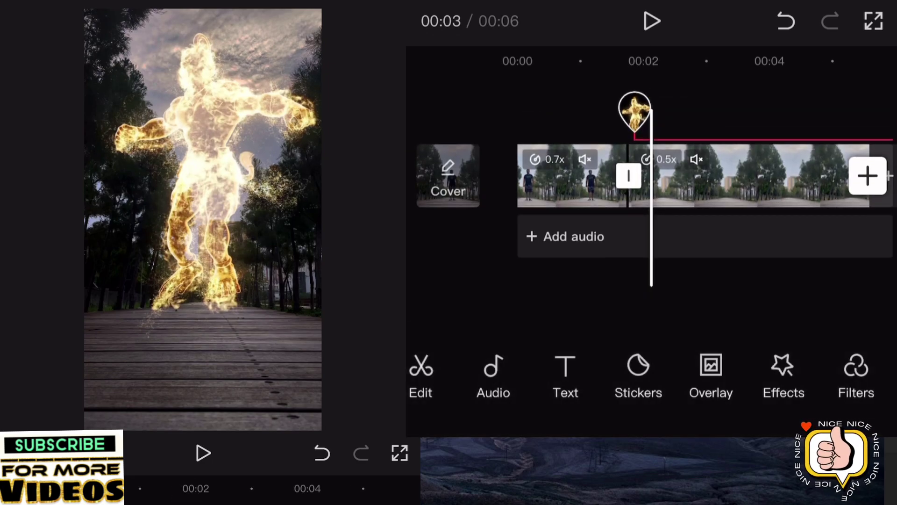
# Apply the Shake effect from the Basic video effects category at the transformation point.
pyautogui.click(784, 372)
pyautogui.click(608, 372)
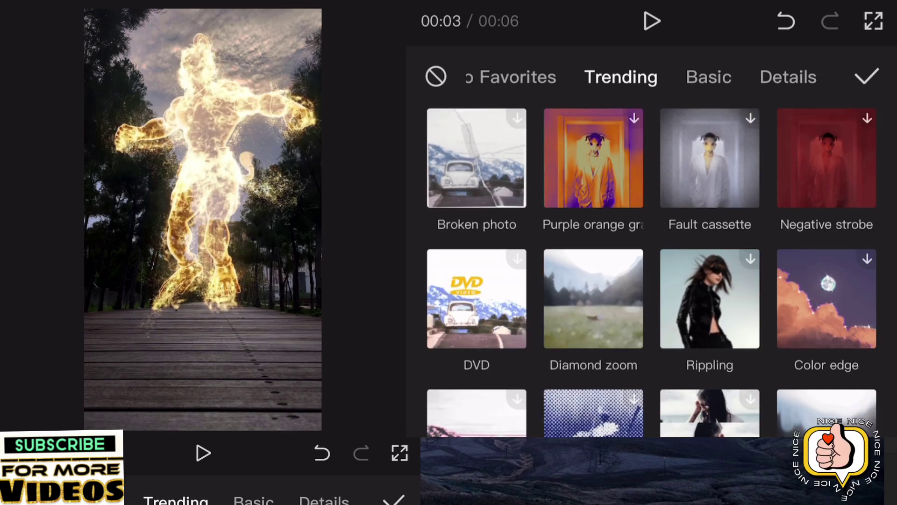
pyautogui.click(702, 78)
pyautogui.scroll(-5, 642, 274)
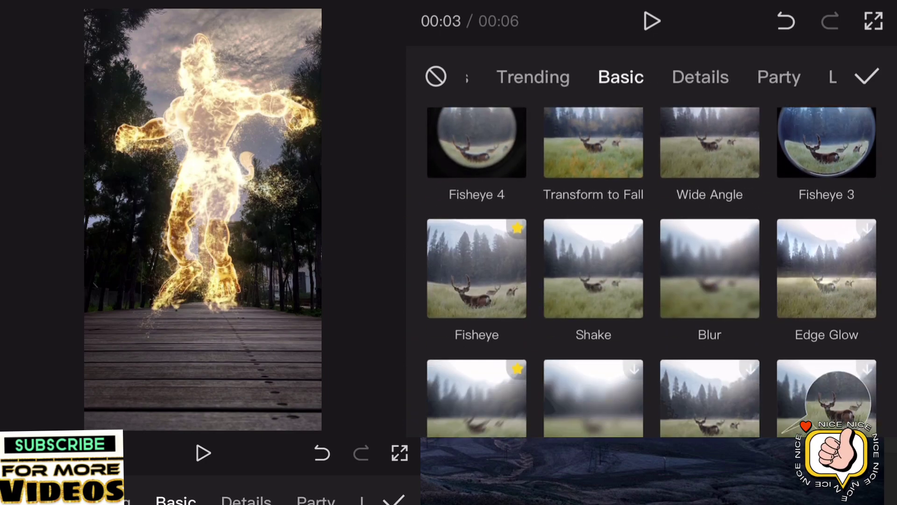
pyautogui.click(593, 205)
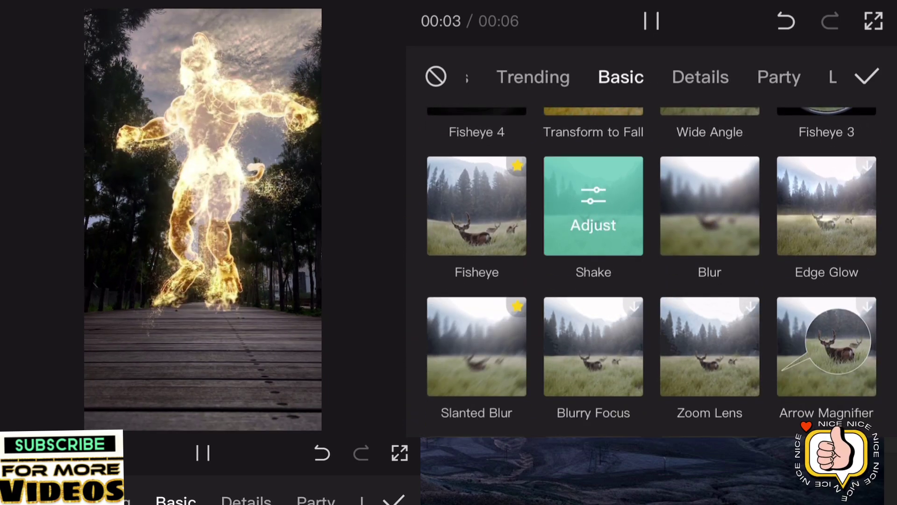
pyautogui.click(867, 77)
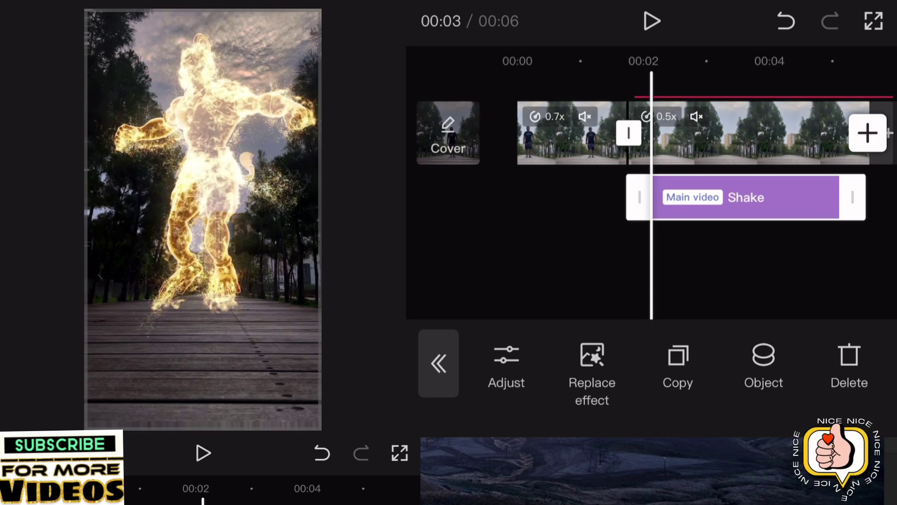
# Trim the Shake effect clip shorter so it covers only the transformation.
pyautogui.click(438, 363)
pyautogui.click(722, 198)
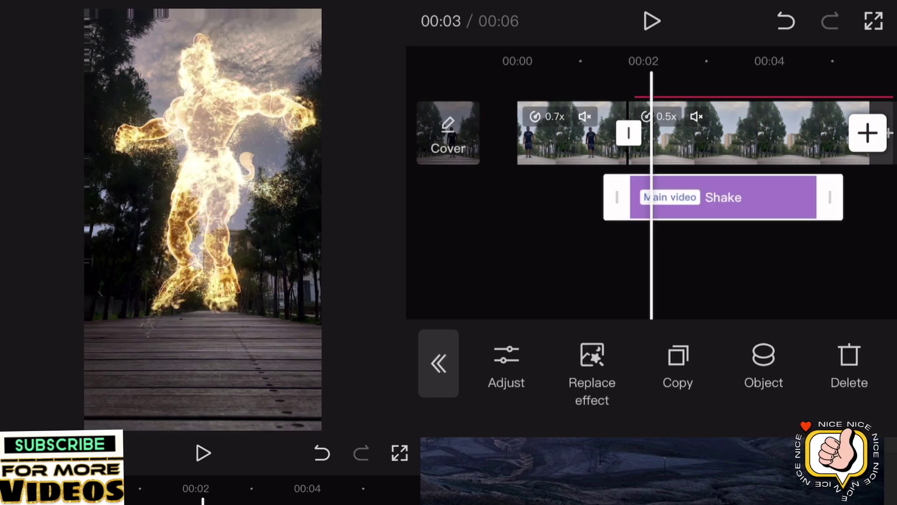
pyautogui.moveTo(831, 197); pyautogui.dragTo(665, 197)
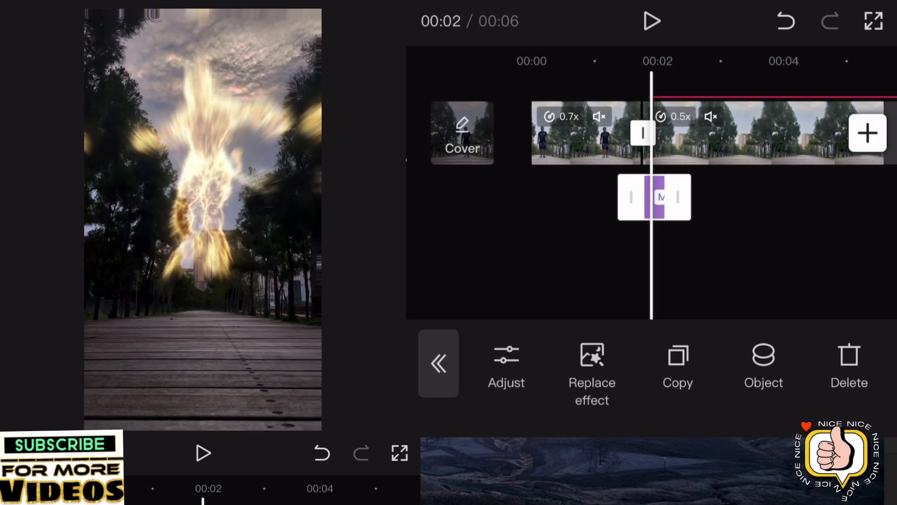
pyautogui.click(506, 365)
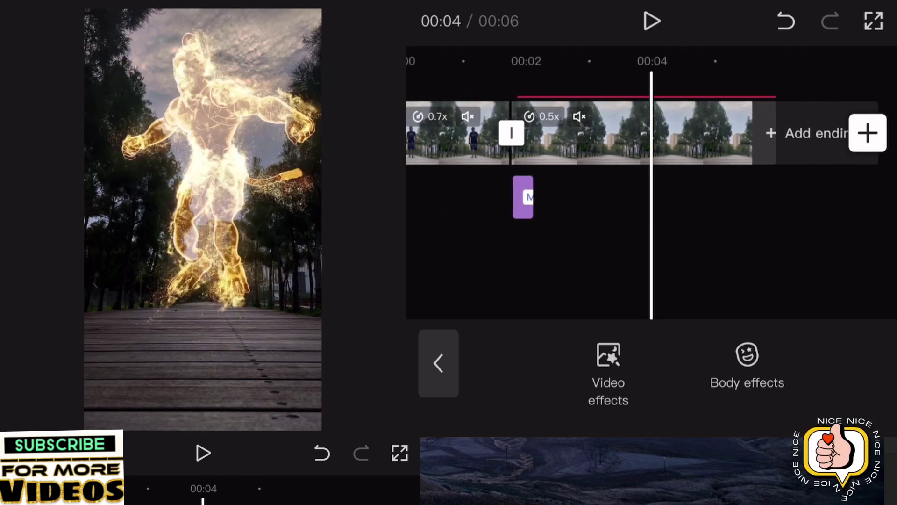
pyautogui.hscroll(-10, 653, 133)
pyautogui.hscroll(1, 652, 133)
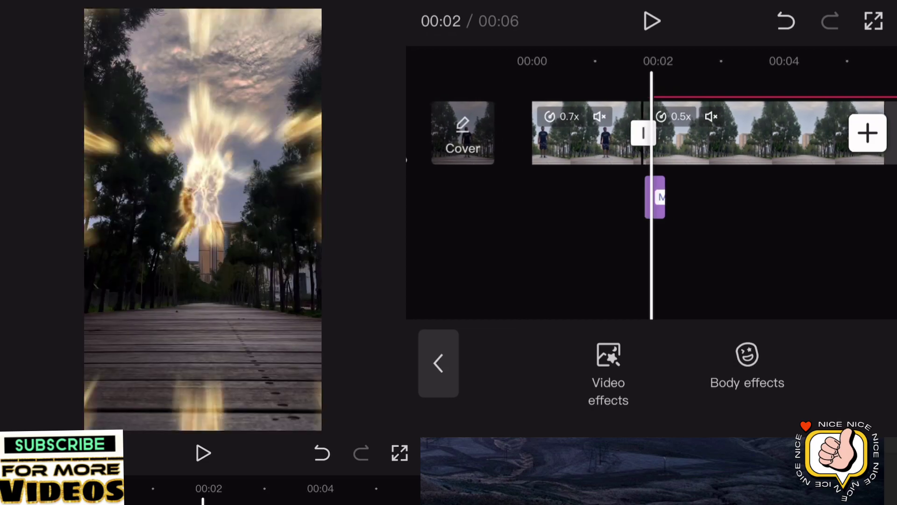
pyautogui.hscroll(-5, 652, 134)
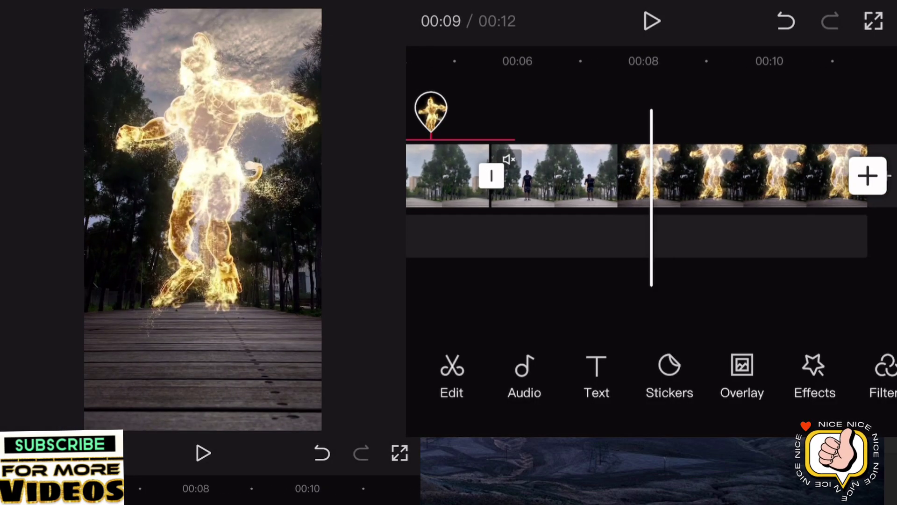
# Select the appended 6-second exported clip to show its editing tools.
pyautogui.click(701, 175)
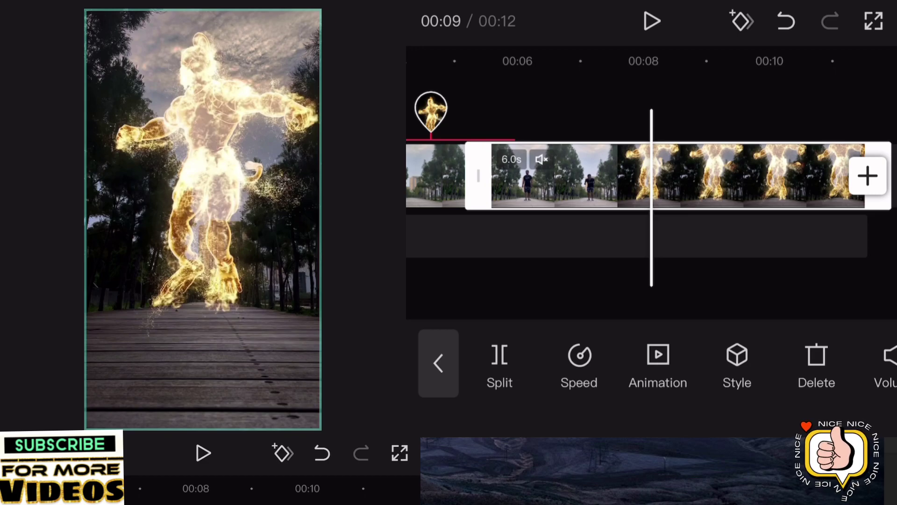